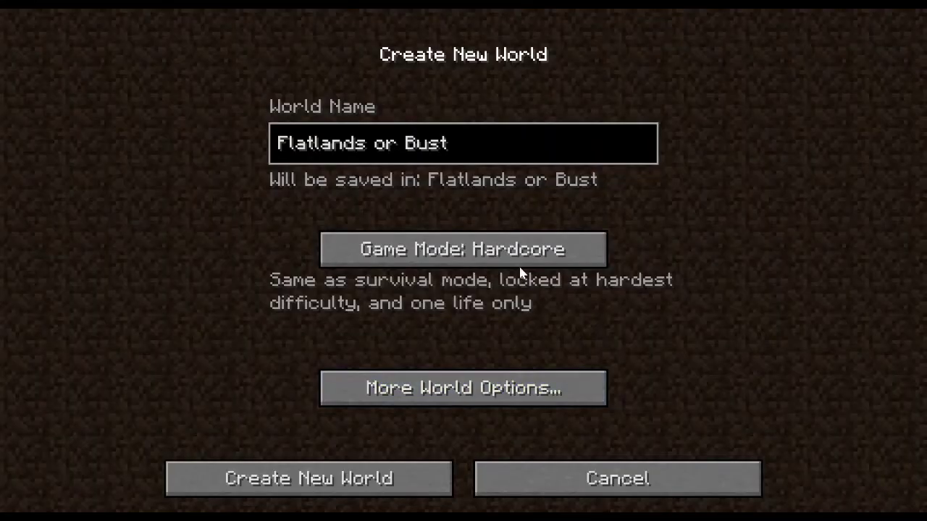
- Switch the new world's game mode away from Hardcore, then set its world type to Superflat and open the customization
click(492, 253)
click(505, 384)
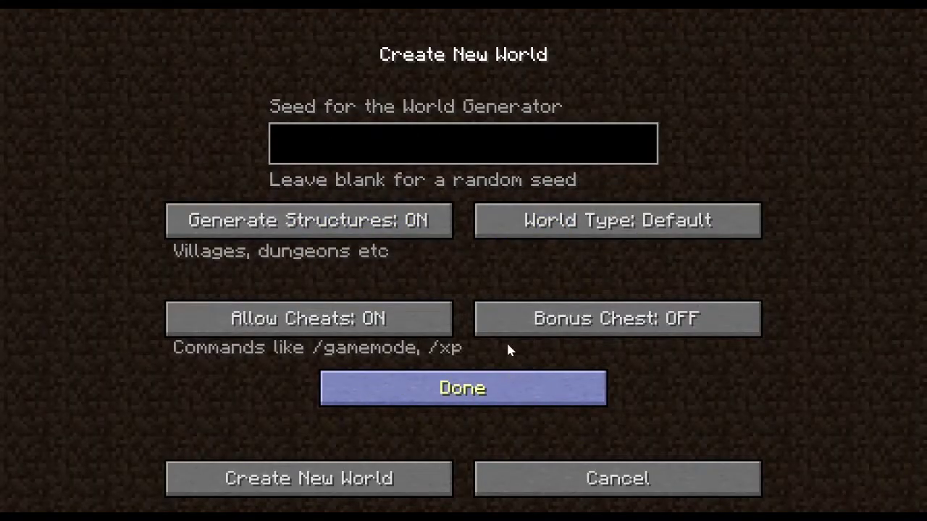
click(572, 210)
click(577, 246)
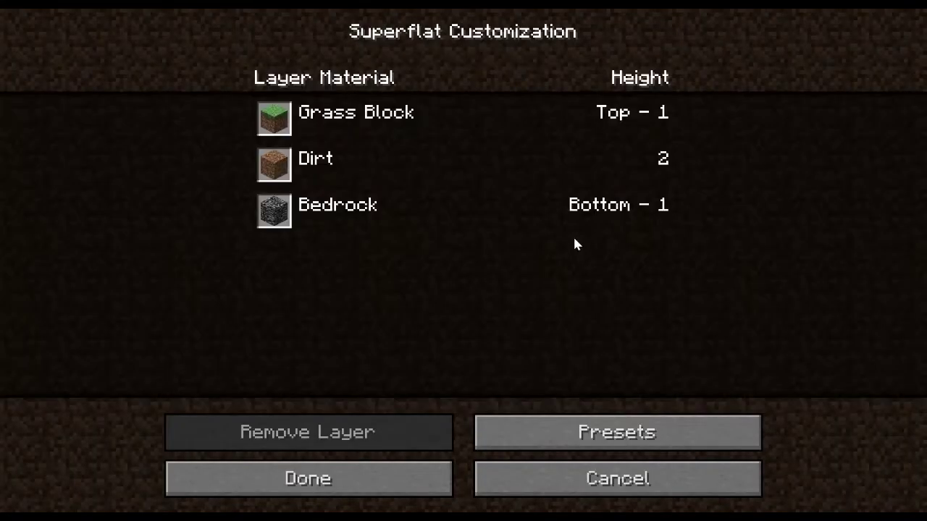
- Browse the superflat presets and select the Overworld preset to load its code
click(568, 433)
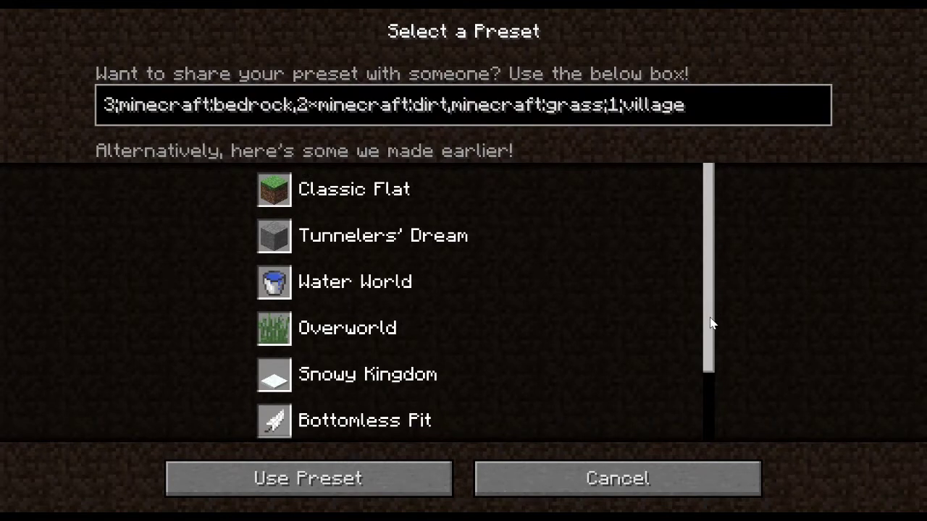
drag(710, 321, 685, 353)
click(429, 253)
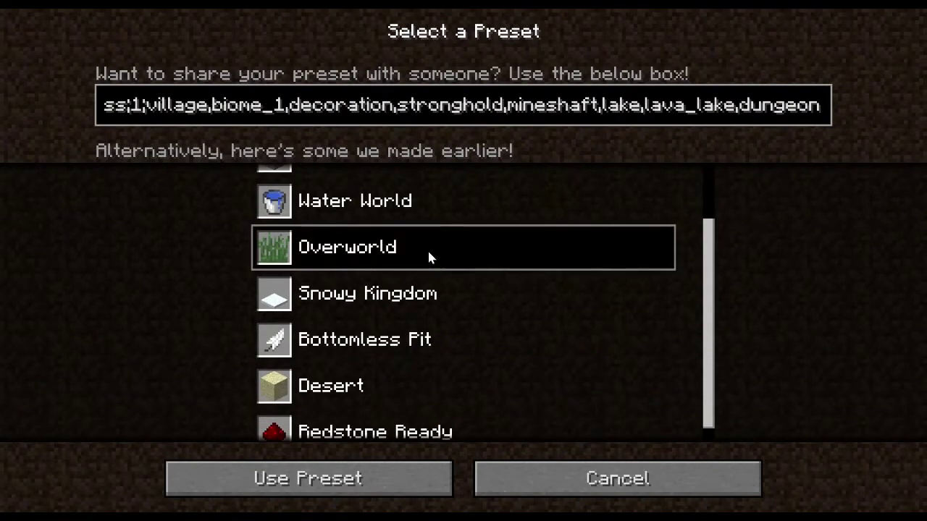
- Try removing ",stronghold" from the Overworld preset code, then cancel the preset selection
click(504, 108)
key(shift+Left)
key(shift+Left)
key(shift+Left)
key(shift+Left)
key(shift+Left)
key(shift+Left)
key(shift+Left)
key(shift+Left)
key(shift+Left)
key(shift+Left)
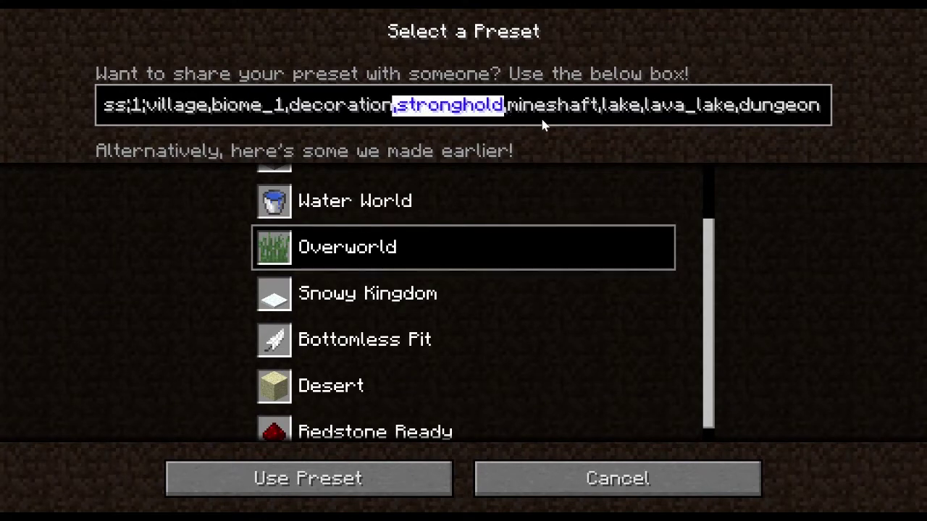
key(BackSpace)
click(550, 475)
- Reopen the presets and examine the default code's parts, highlighting the layer list and the "village" feature
click(551, 435)
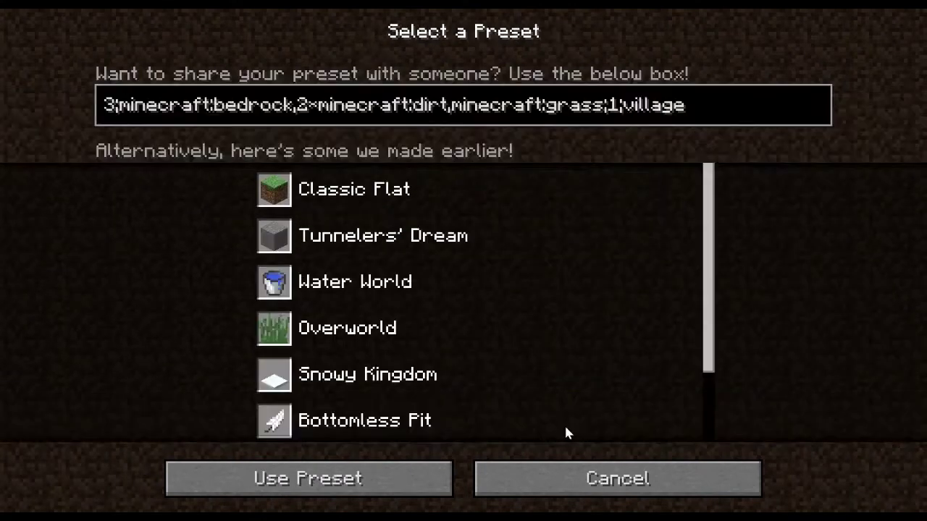
click(107, 118)
key(ctrl+shift+Right)
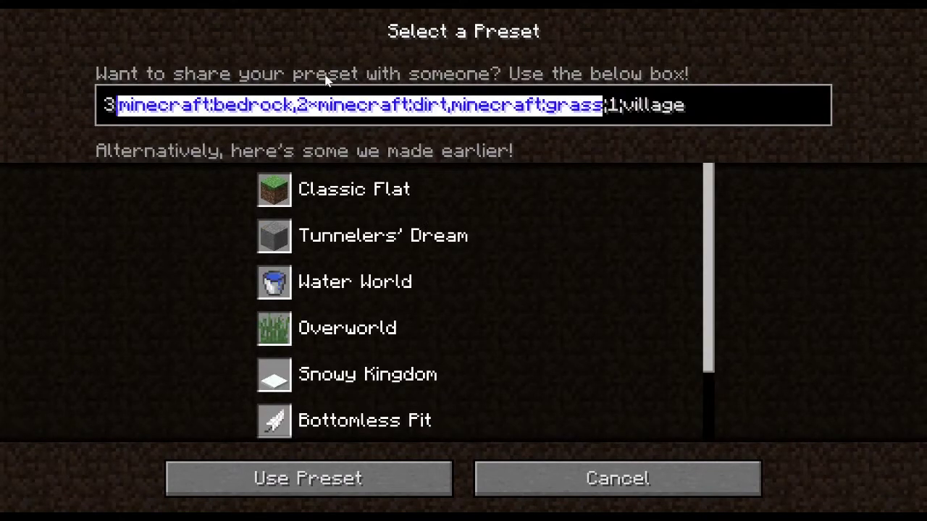
click(620, 107)
key(shift+Left)
click(619, 107)
key(ctrl+shift+Right)
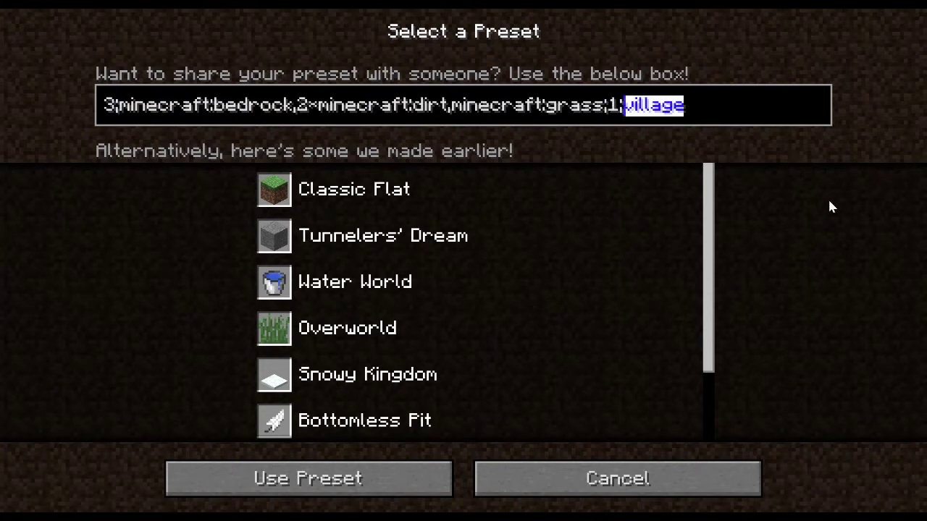
- Apply the default bedrock, dirt and grass village preset and finish the superflat customization
click(212, 481)
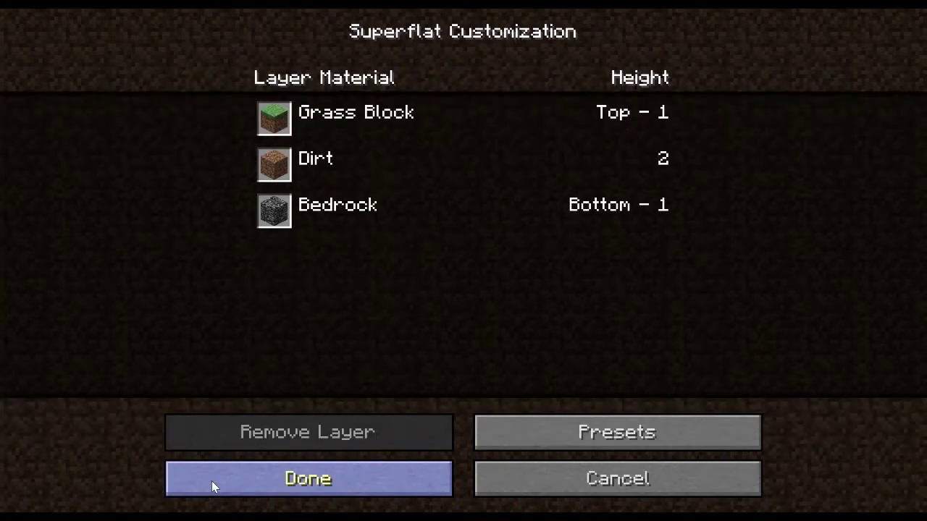
click(371, 482)
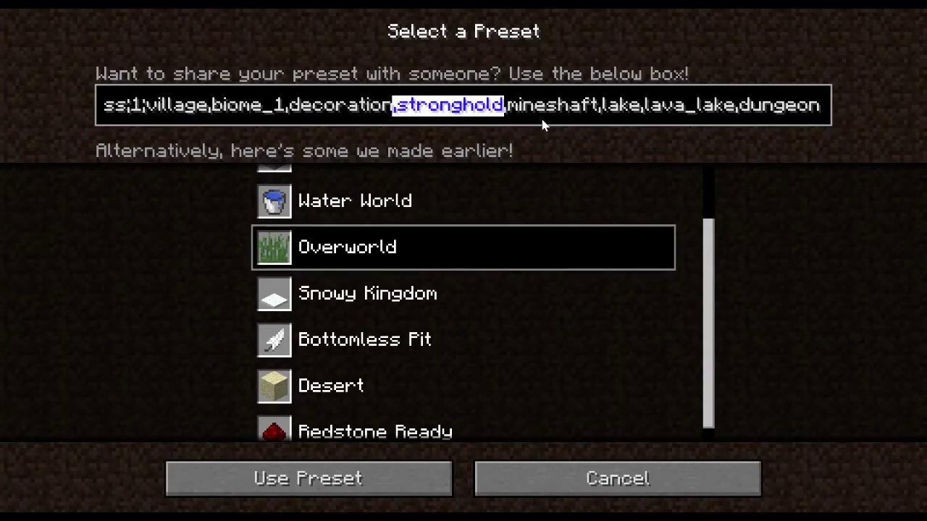
- Delete the highlighted ",stronghold" feature from the Overworld preset code and apply the preset
key(BackSpace)
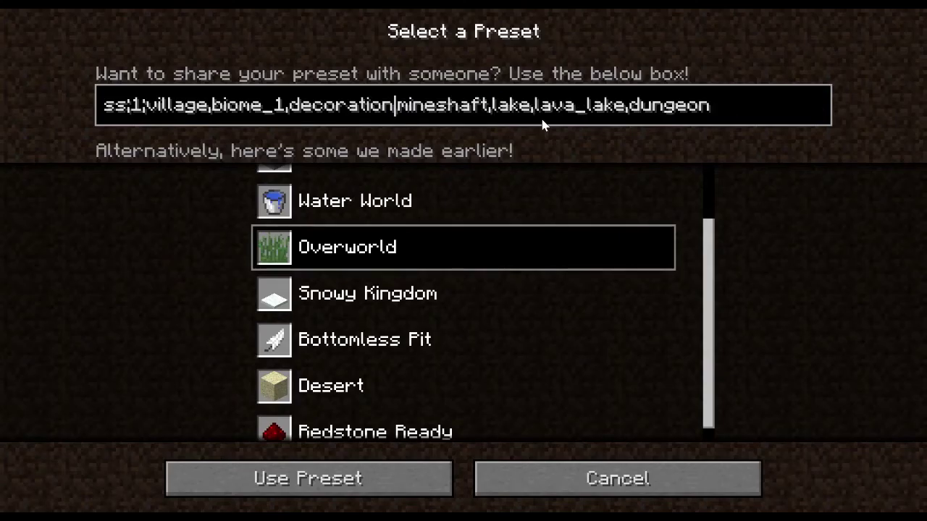
click(391, 482)
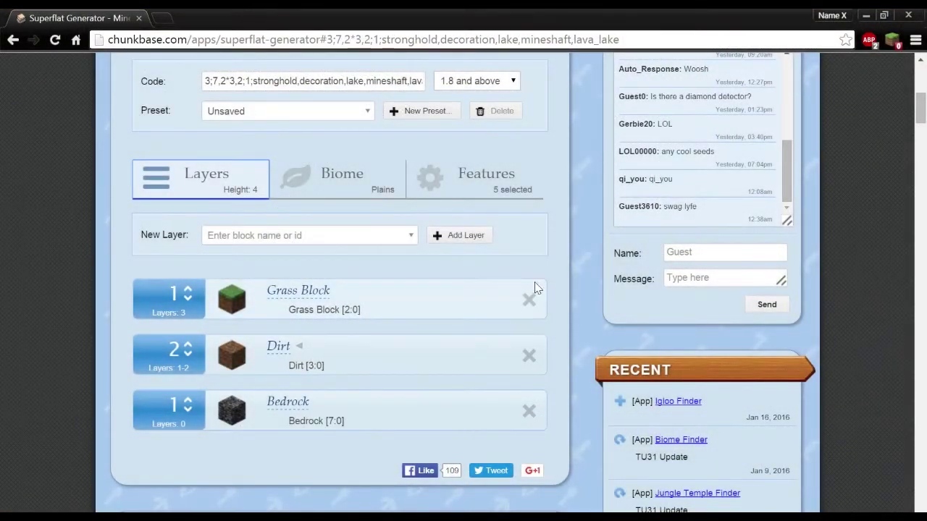
- In Chunkbase's Superflat Generator in the browser, increase the Grass Block layer's height by seven blocks
click(189, 291)
click(189, 291)
click(189, 291)
click(189, 291)
click(189, 291)
click(189, 291)
click(189, 291)
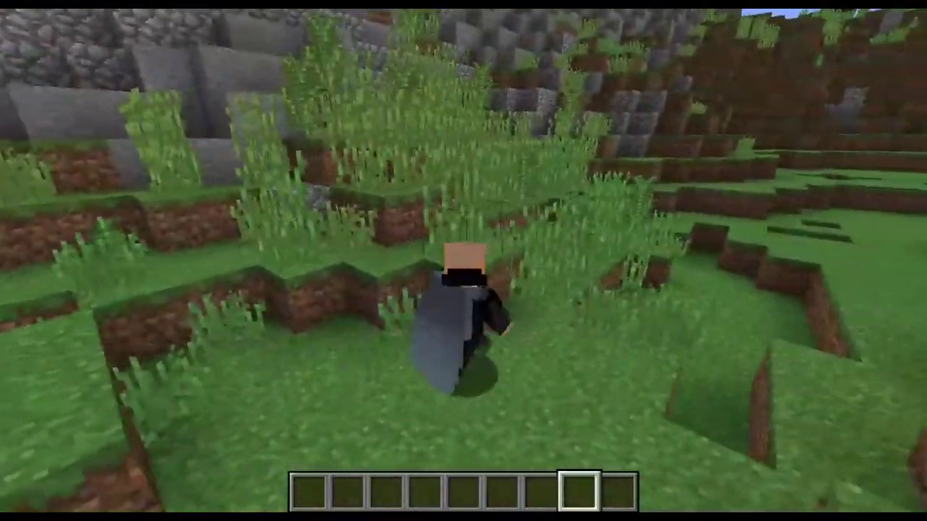
key(F5)
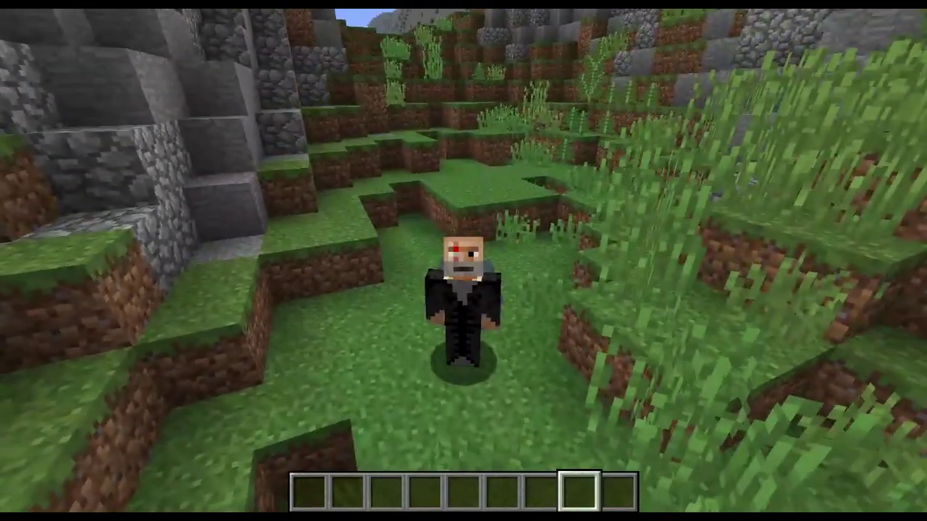
click(463, 261)
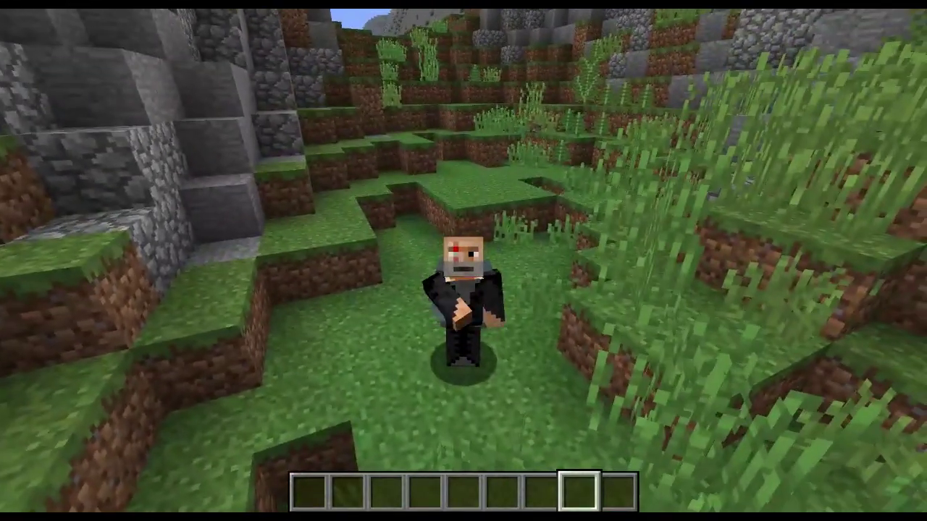